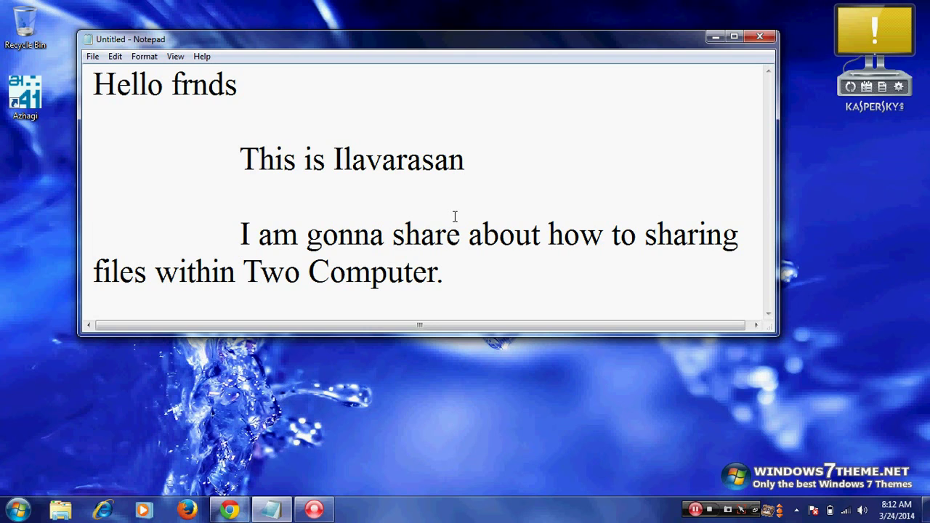
Step: Open the Network and Sharing Center
right_click(845, 511)
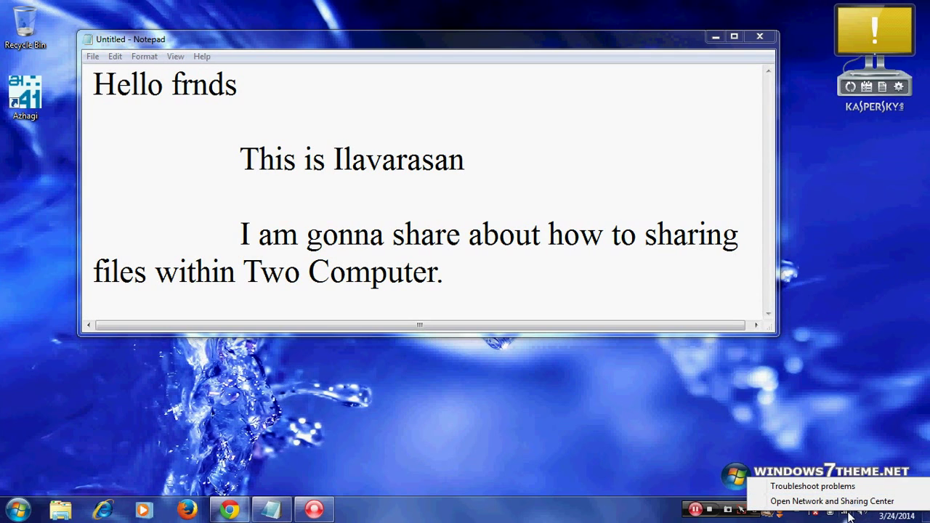
left_click(849, 515)
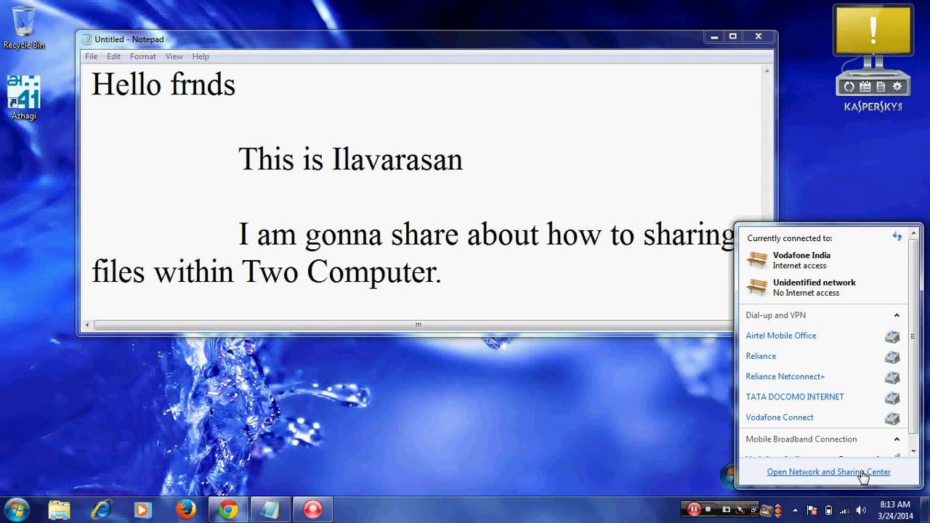
left_click(862, 472)
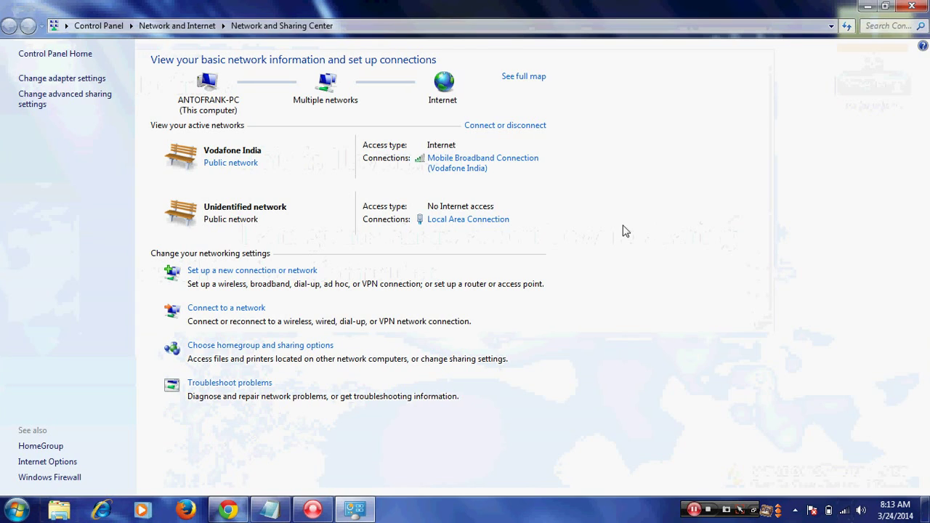
Step: Assign the Local Area Connection the static IPv4 address 1.1.1.1 with subnet mask 255.0.0.0 and close its dialogs
left_click(465, 219)
left_click(389, 369)
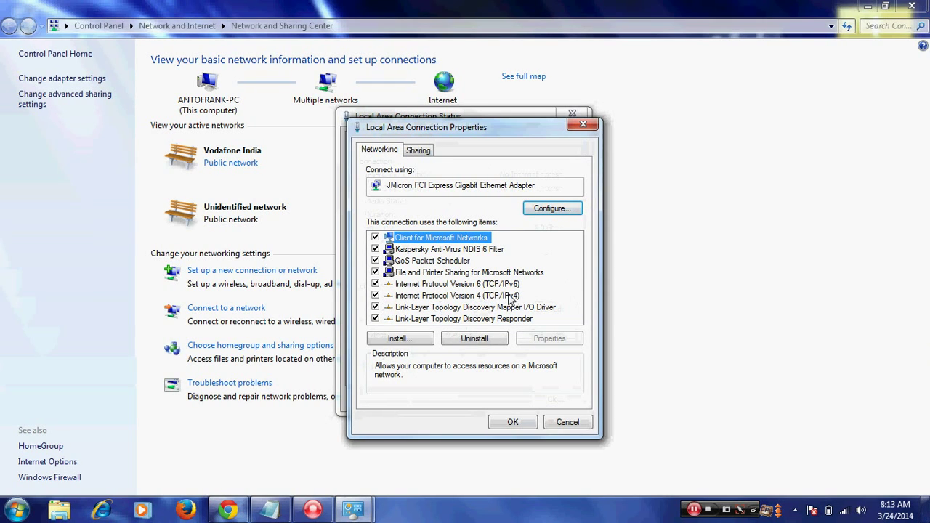
double_click(502, 296)
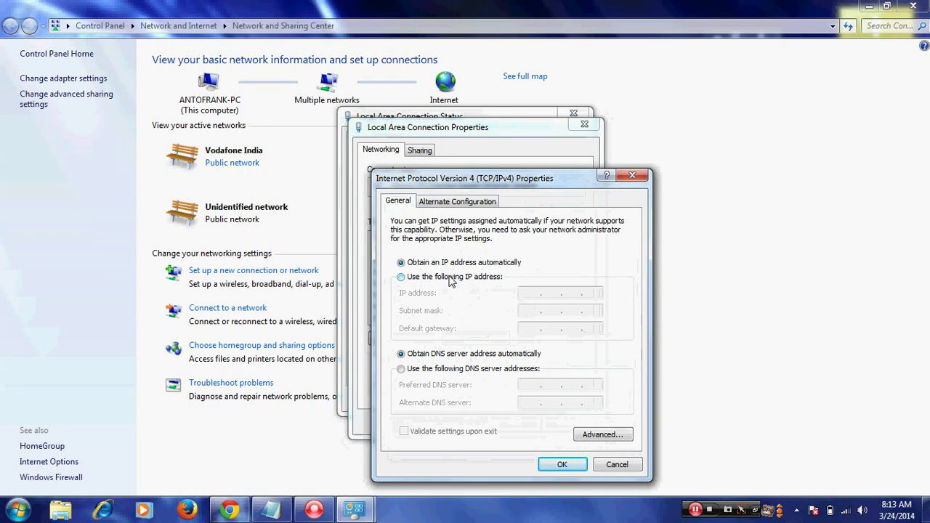
left_click(452, 278)
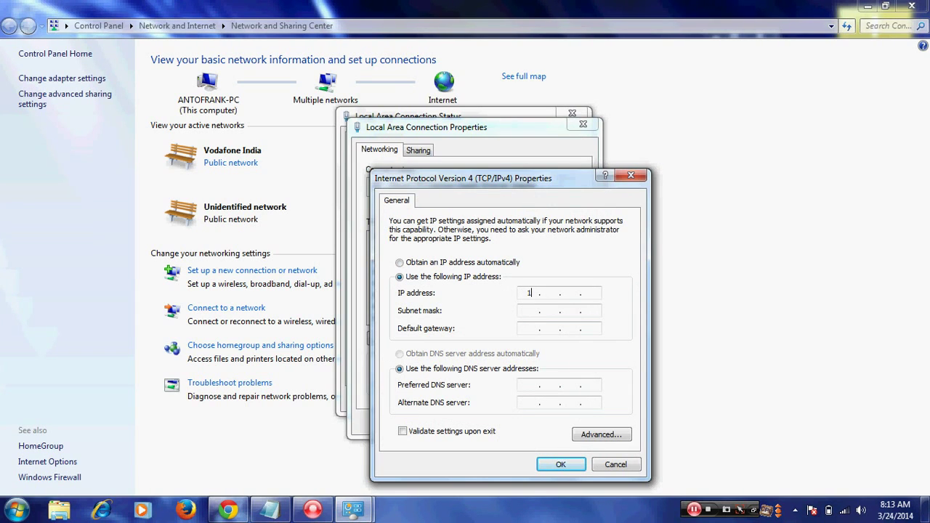
type("1.1")
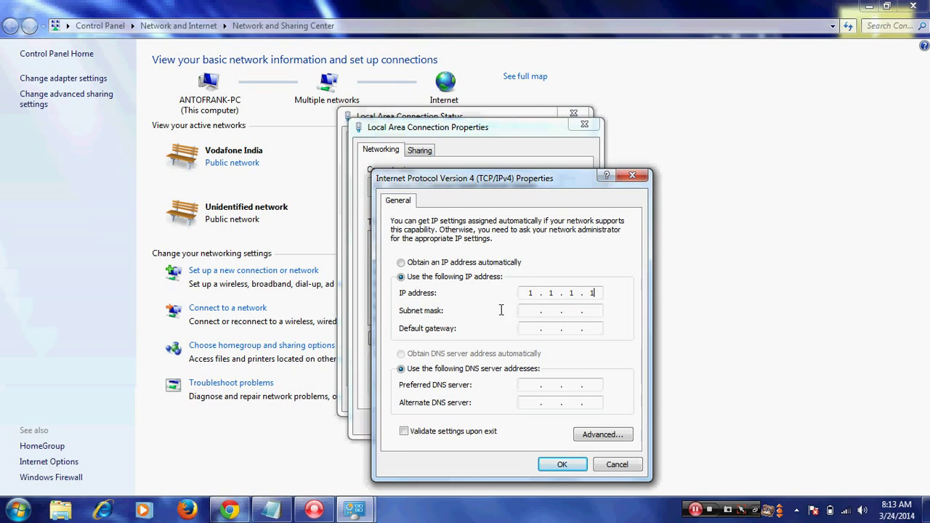
left_click(529, 312)
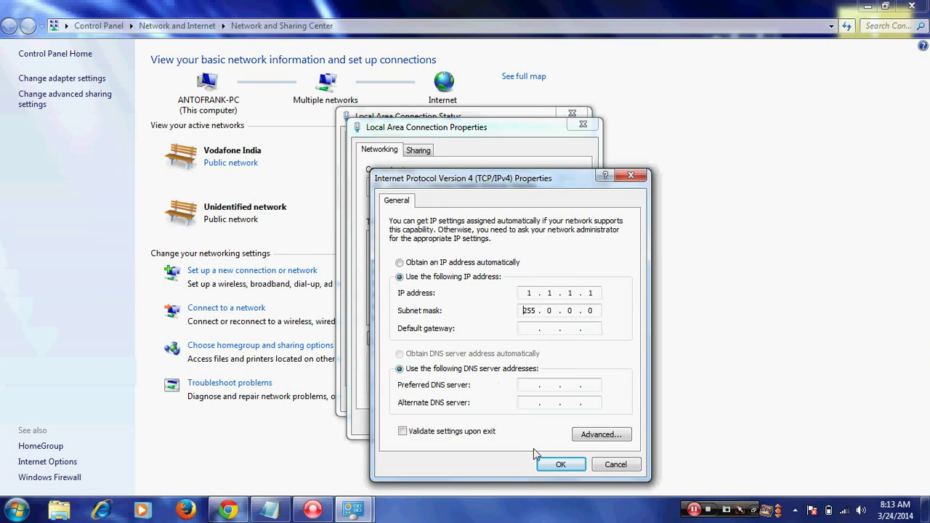
left_click(556, 463)
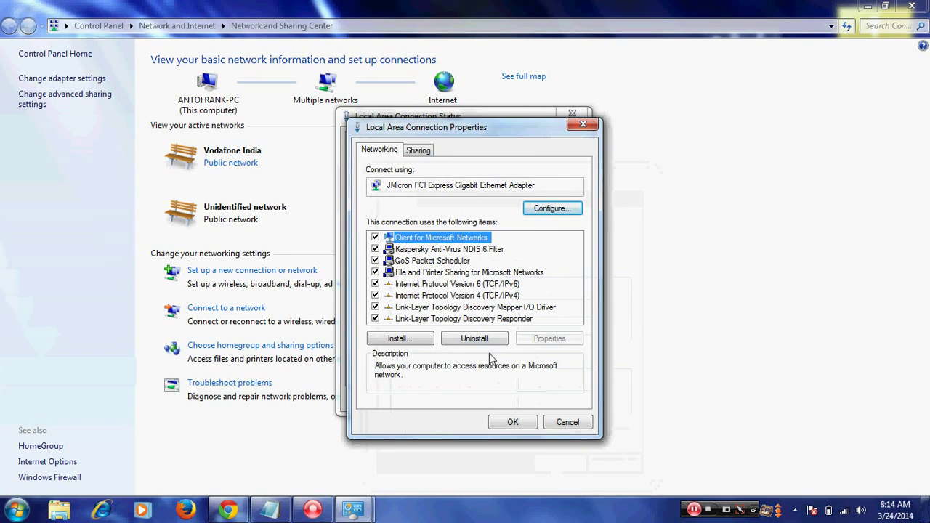
left_click(511, 423)
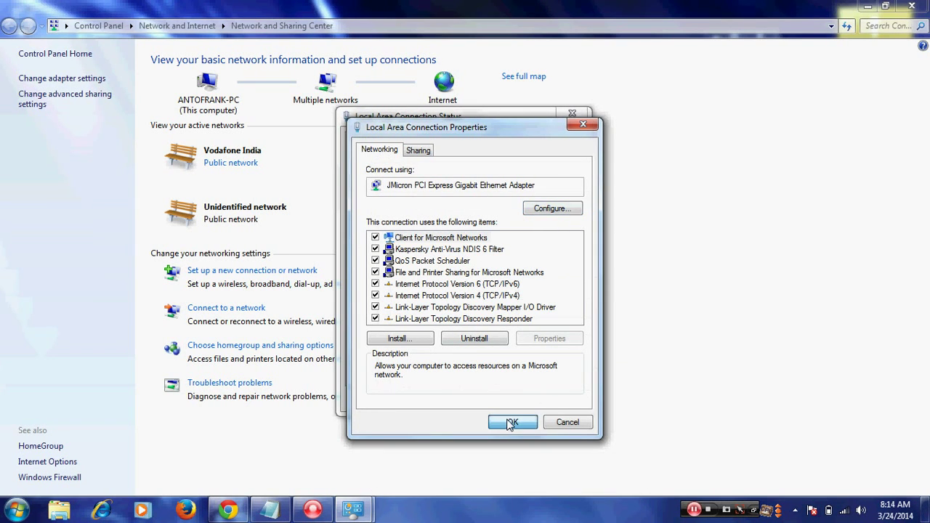
left_click(556, 400)
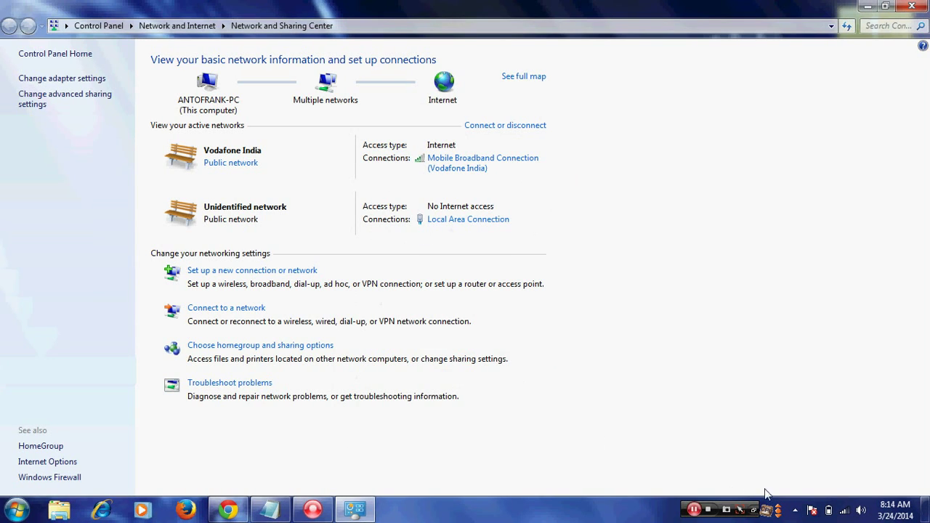
left_click(846, 514)
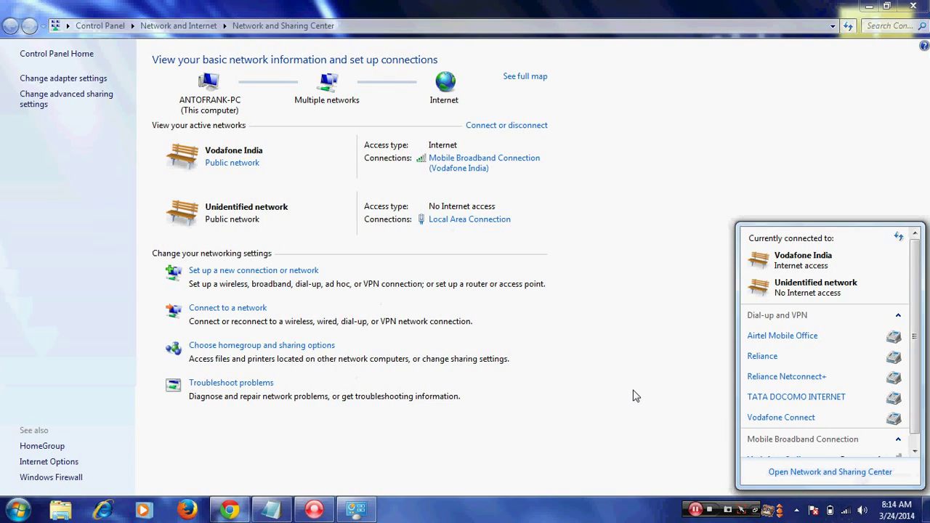
left_click(556, 345)
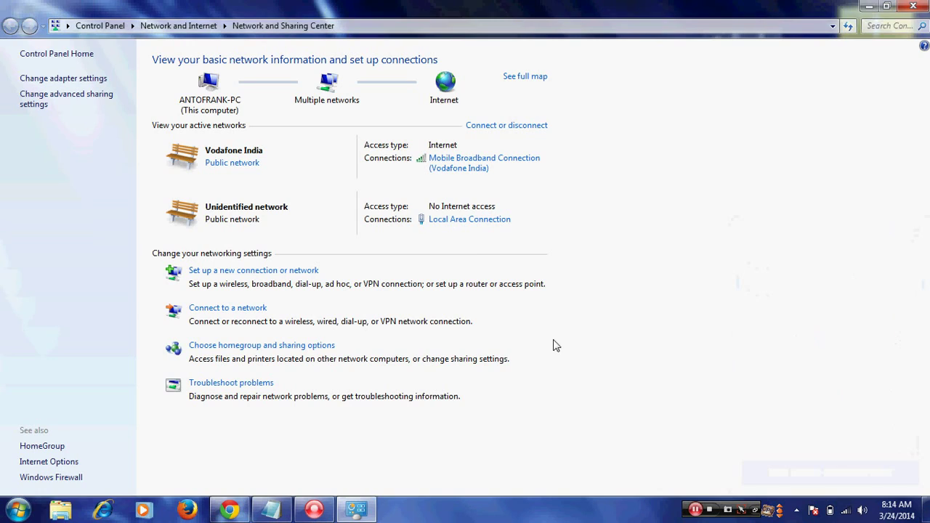
Step: Change the Local Area Connection's static IPv4 address to 1.1.1.2
left_click(449, 227)
left_click(394, 370)
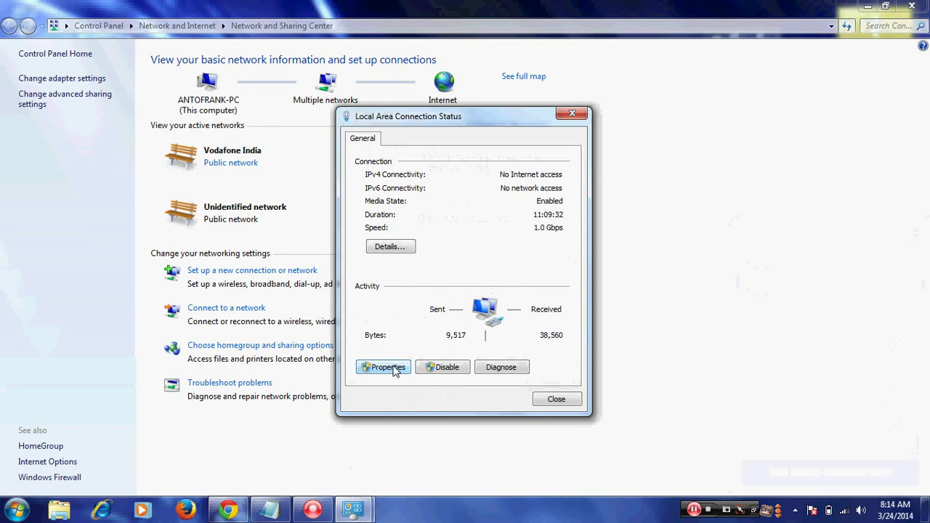
double_click(493, 298)
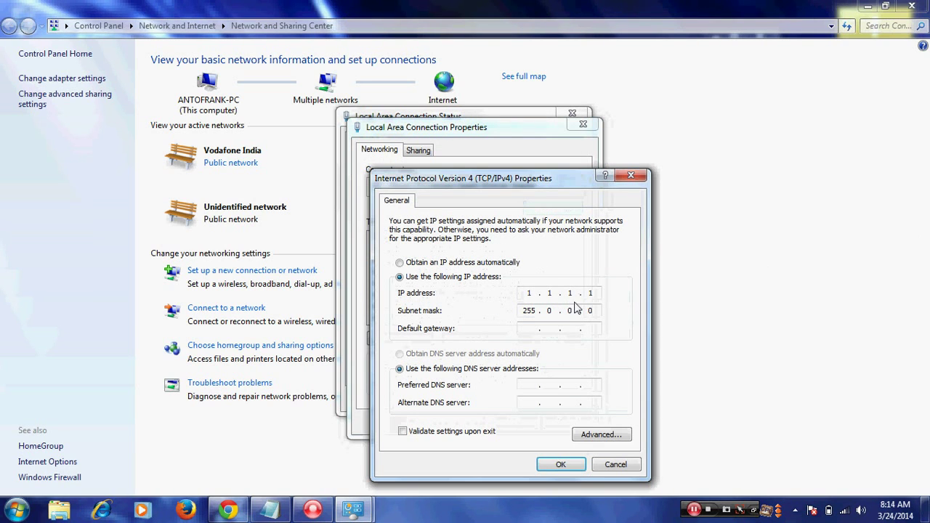
left_click(598, 292)
key("BackSpace")
type("2")
left_click(564, 464)
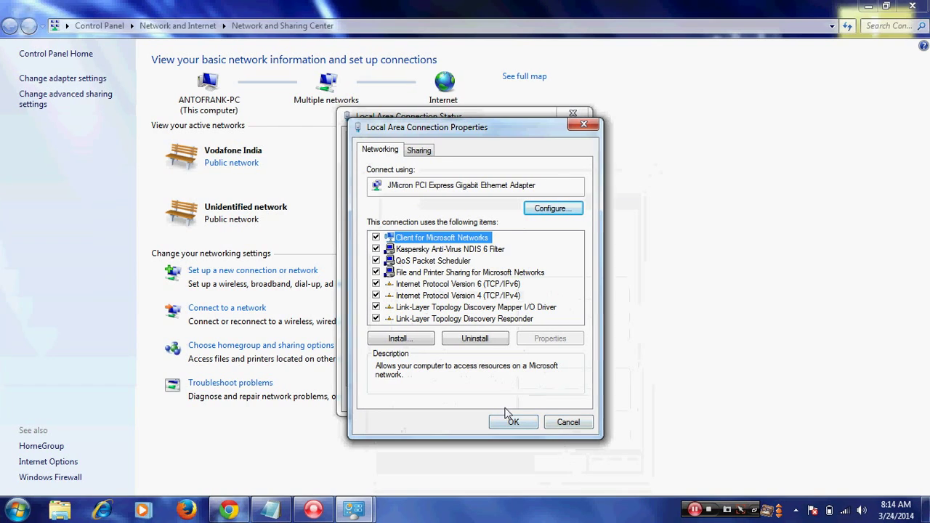
Step: Set the Local Area Connection's IPv4 address back to 1.1.1.1 and close the connection's dialogs
double_click(523, 296)
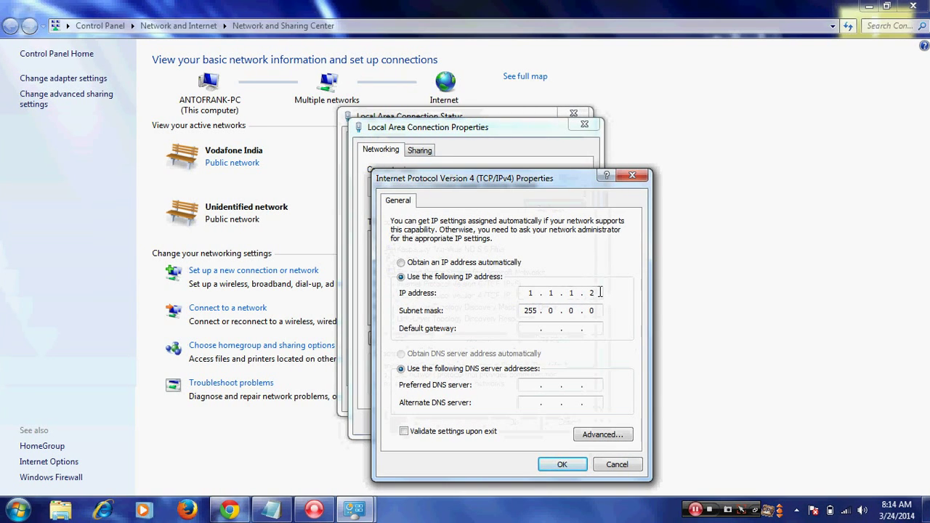
type("1")
left_click(561, 465)
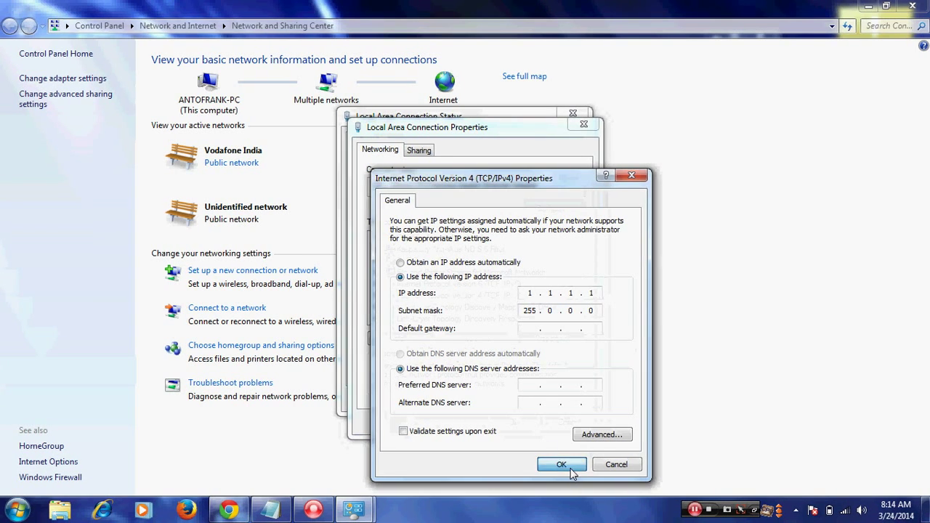
left_click(513, 424)
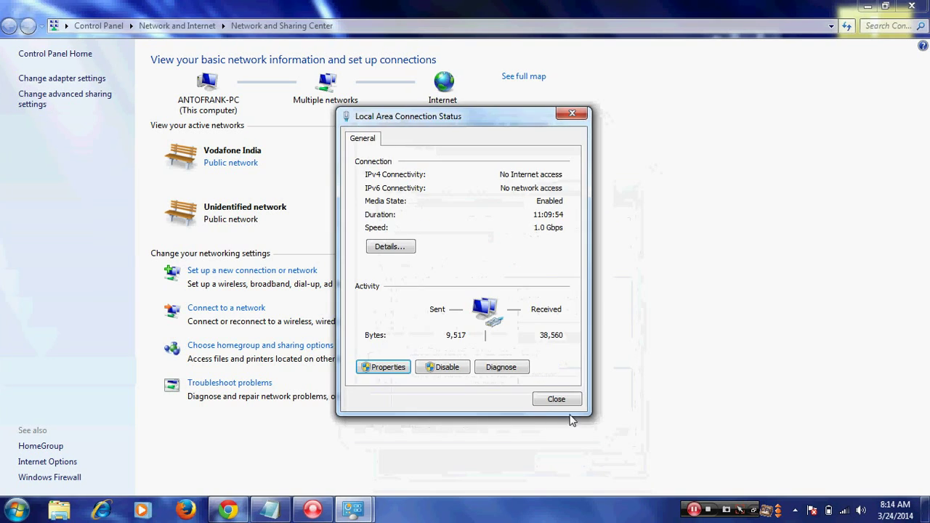
left_click(557, 400)
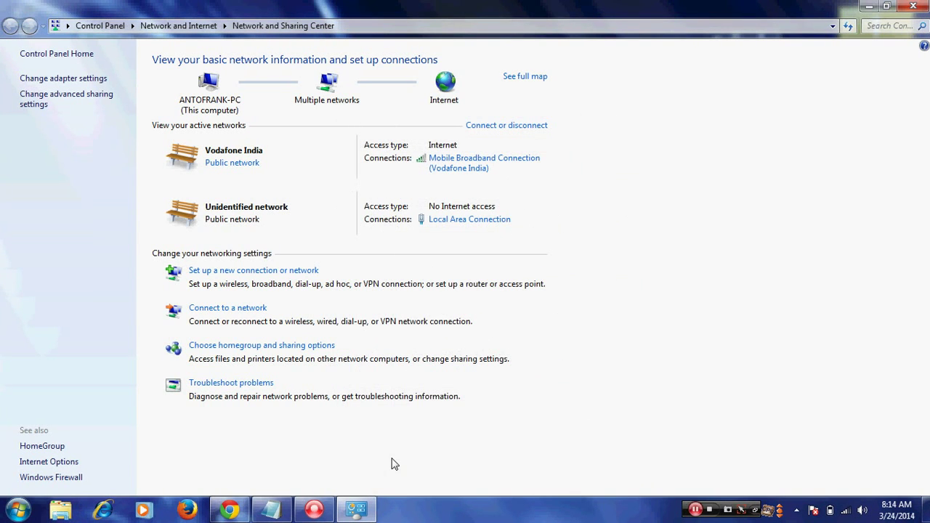
Step: Connect to the other computer's shared files at \\1.1.1.2 with the Run command
key("super")
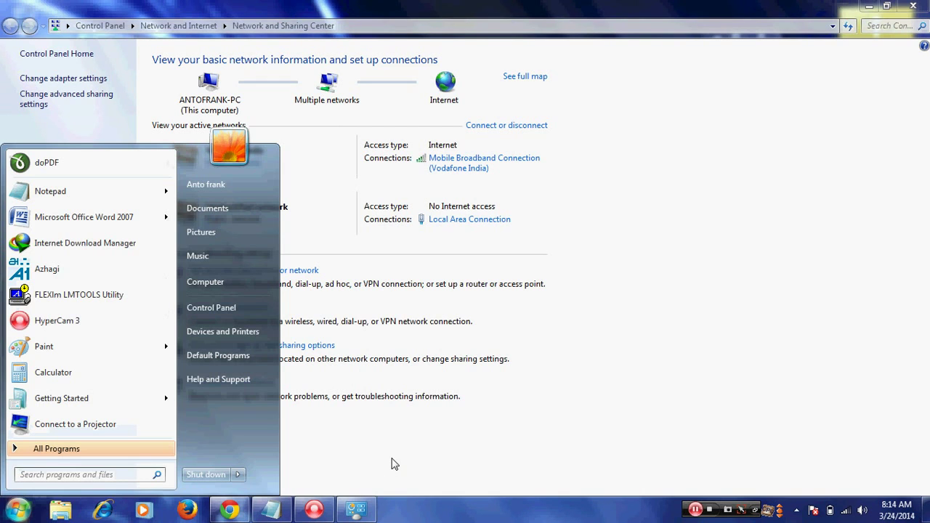
key("super+r")
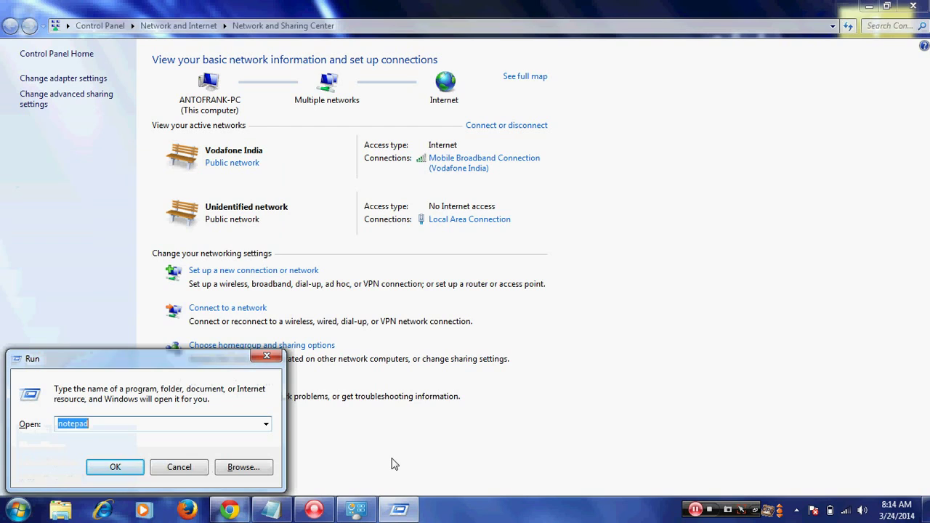
type("\\\\")
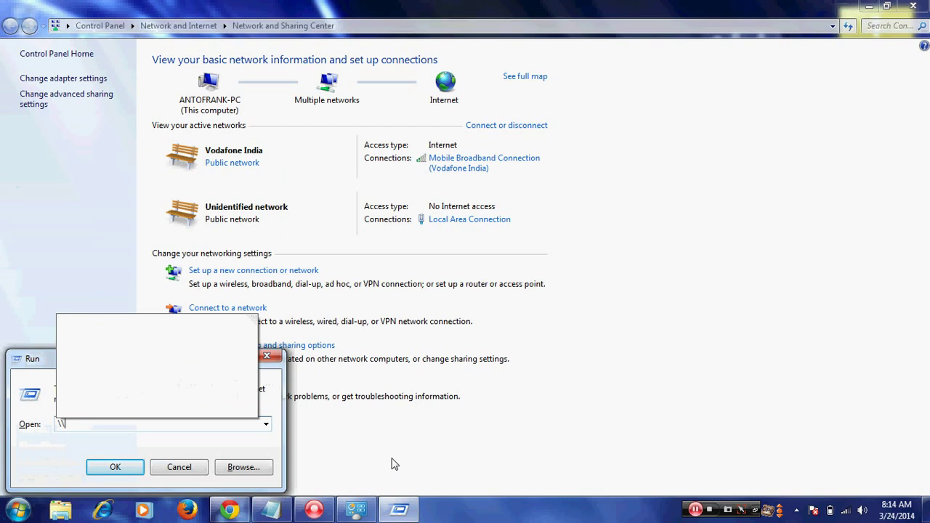
type("1.")
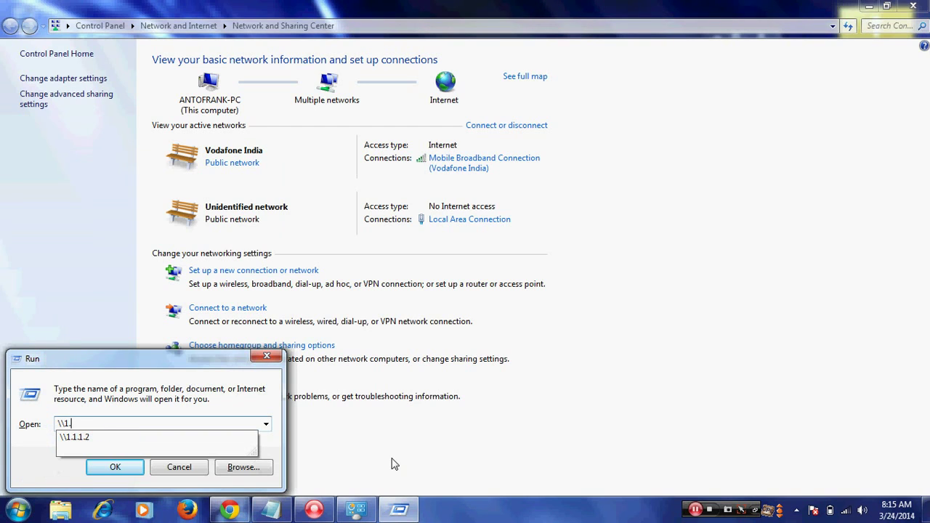
key("Down")
key("Return")
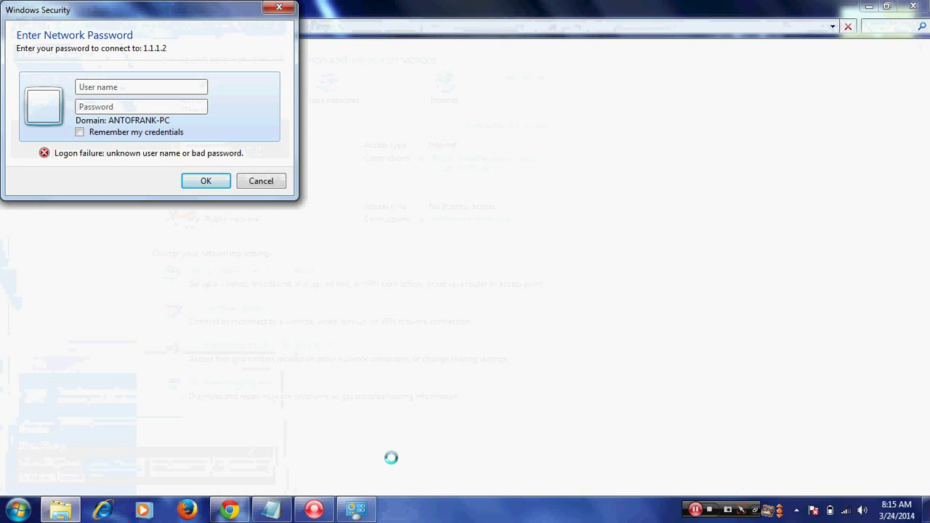
Step: Sign in to the remote computer with the account's user name and network password
type("sezhian")
key("Tab")
type("******")
key("Return")
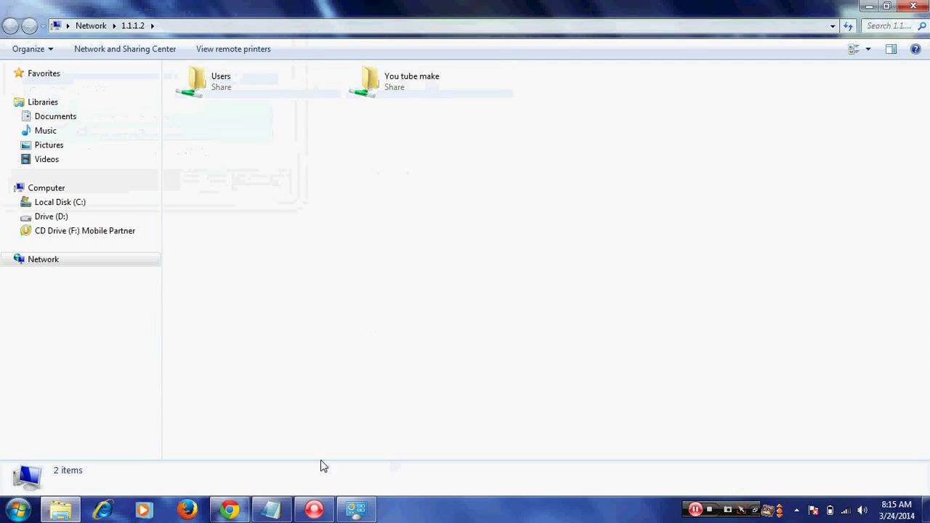
Step: Browse the Users share to the remote user's Downloads folder and select the software folder
double_click(226, 93)
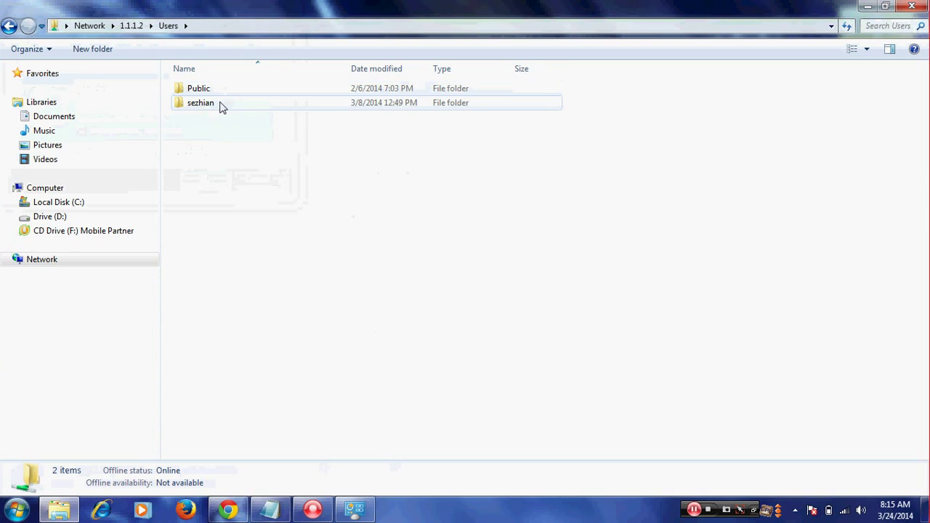
double_click(222, 106)
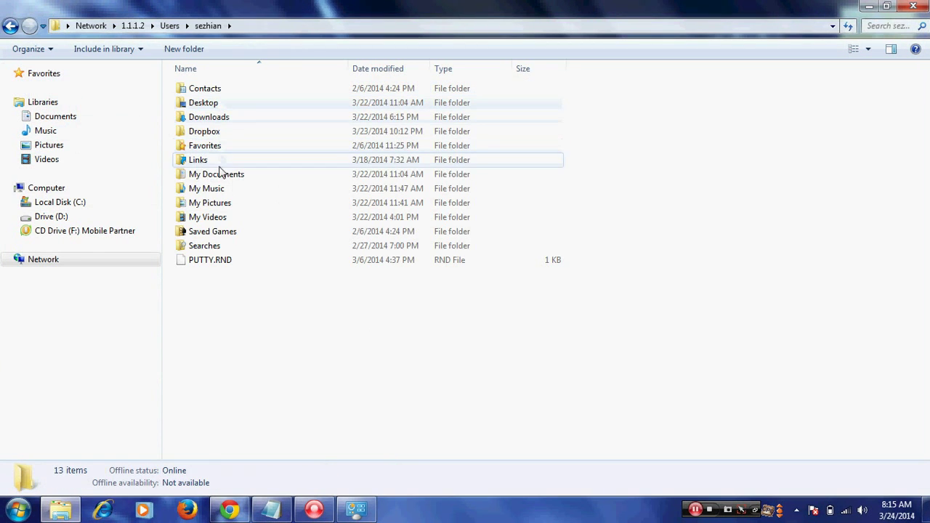
double_click(231, 120)
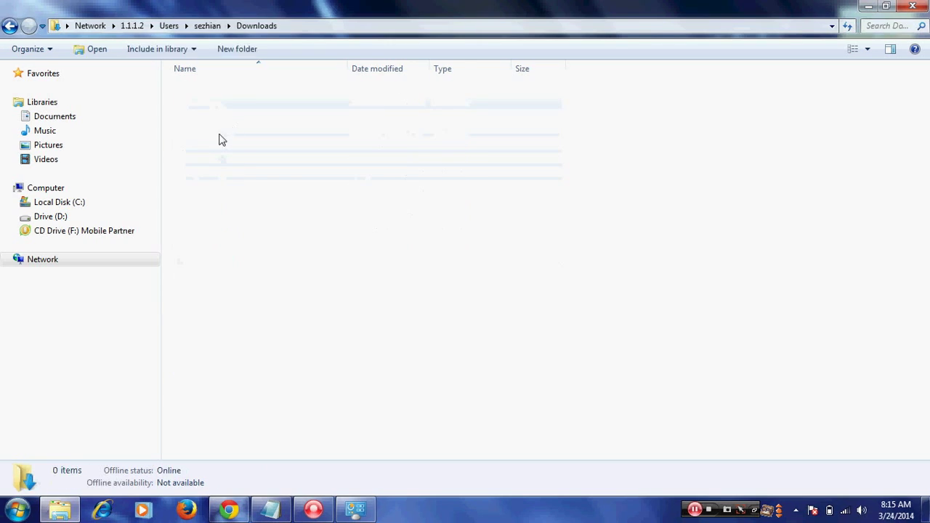
left_click(225, 231)
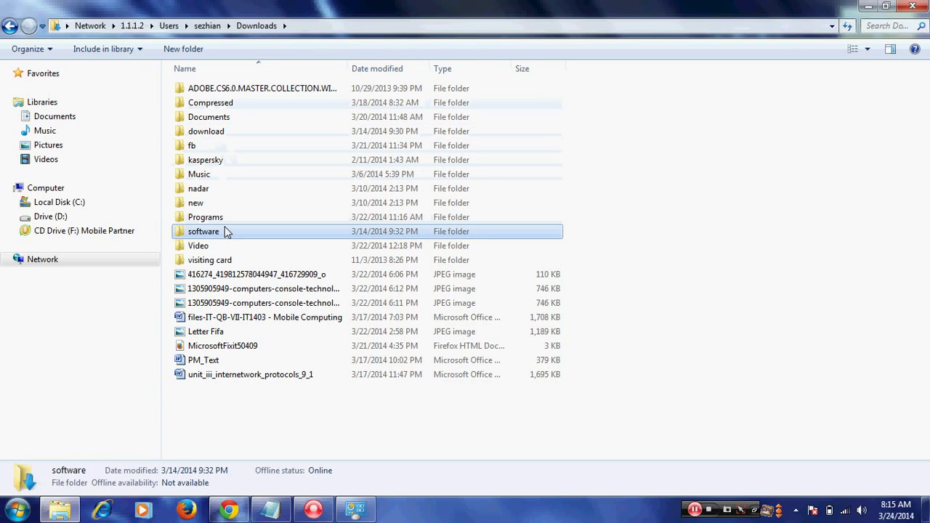